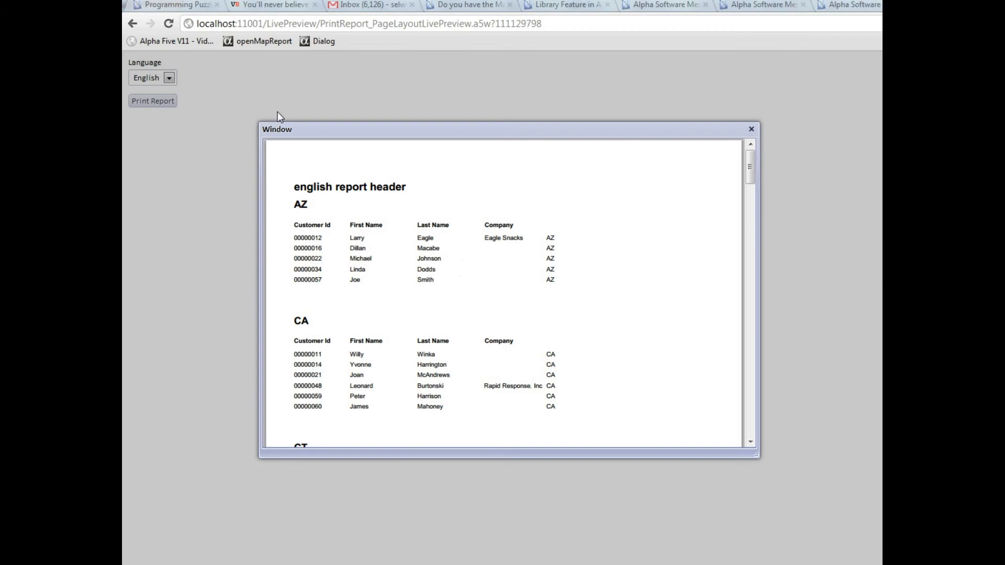
Step: Close the open report preview, print the report in French, and examine its header before closing the new preview
{"action": "left_click", "coordinate": [752, 129]}
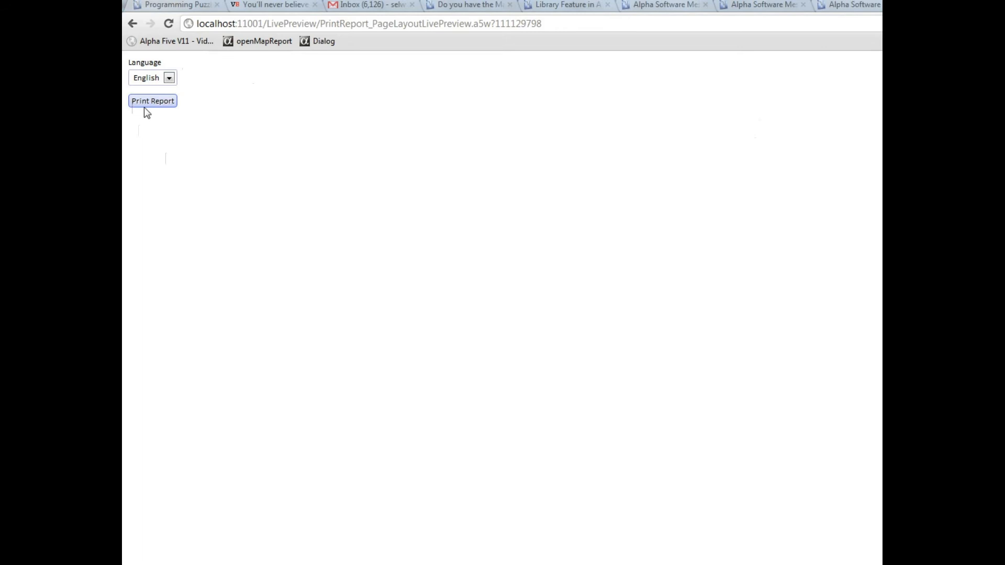
{"action": "left_click", "coordinate": [169, 77]}
{"action": "left_click", "coordinate": [155, 113]}
{"action": "left_click", "coordinate": [158, 101]}
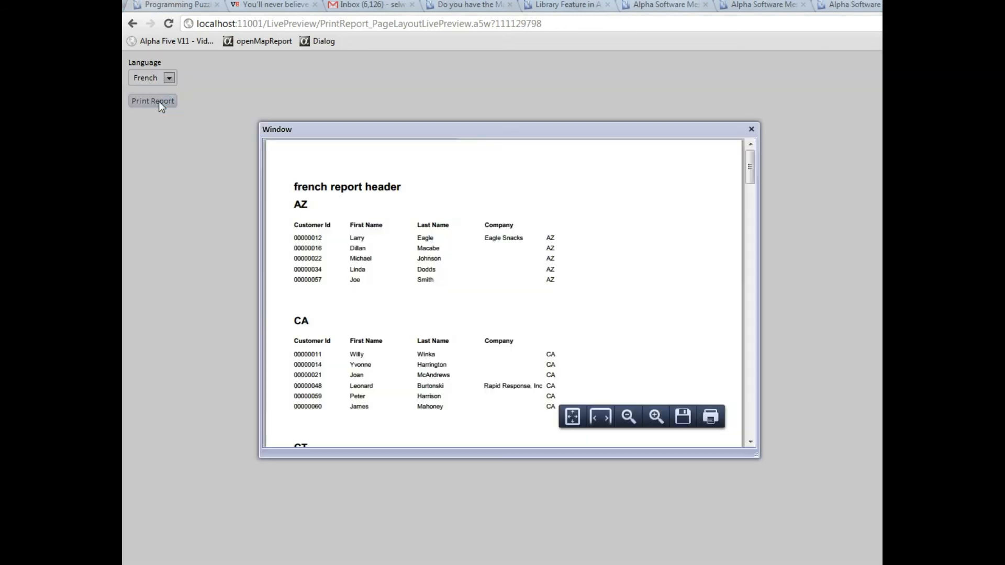
{"action": "left_click_drag", "start_coordinate": [290, 188], "coordinate": [417, 187]}
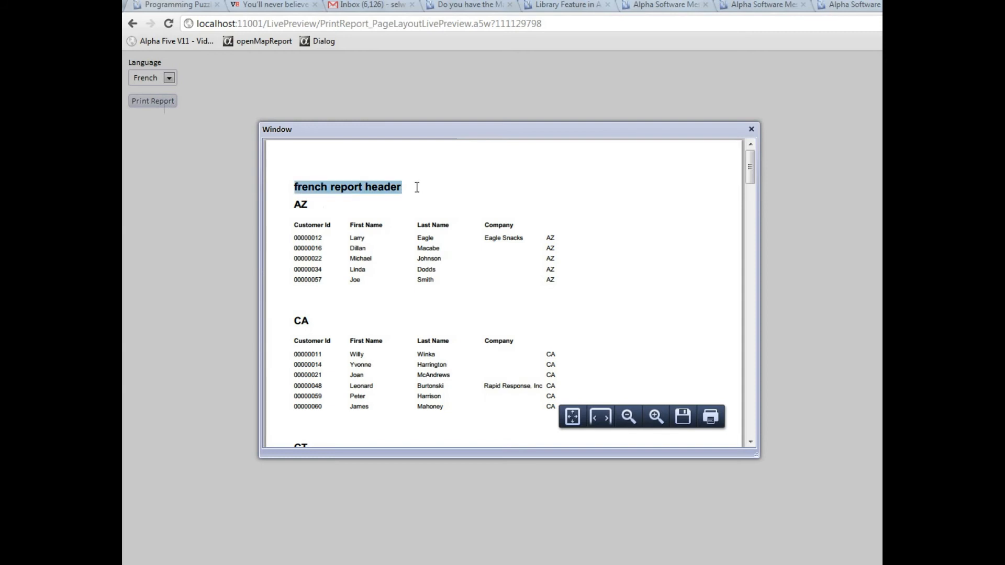
{"action": "left_click", "coordinate": [751, 129]}
Step: Print the report with the language set to German, view its header and close the preview
{"action": "left_click", "coordinate": [169, 77]}
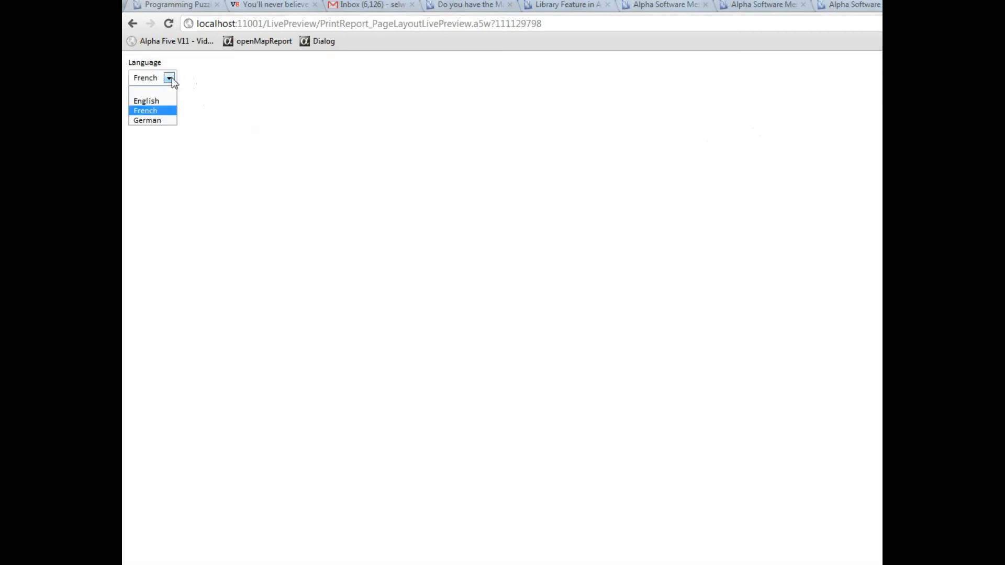
{"action": "left_click", "coordinate": [146, 121]}
{"action": "left_click", "coordinate": [150, 107]}
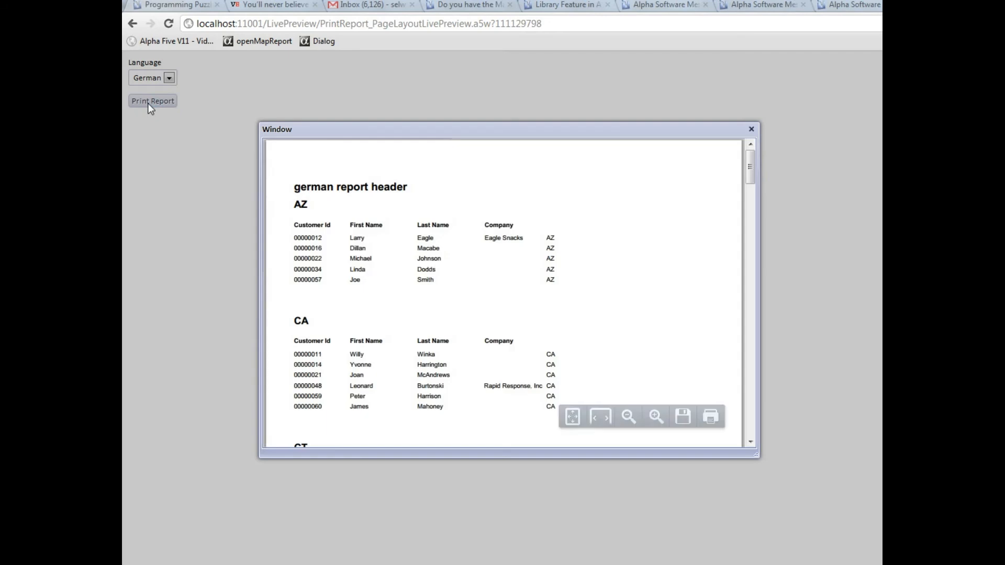
{"action": "left_click", "coordinate": [751, 129]}
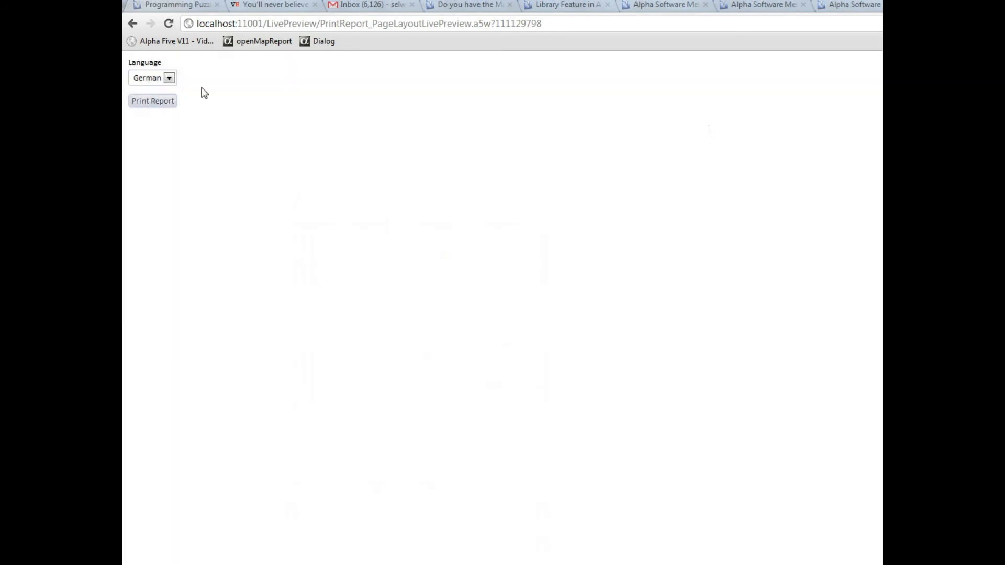
Step: Print the report with the language set back to English and close the preview
{"action": "left_click", "coordinate": [169, 78]}
{"action": "left_click", "coordinate": [147, 100]}
{"action": "left_click", "coordinate": [152, 101]}
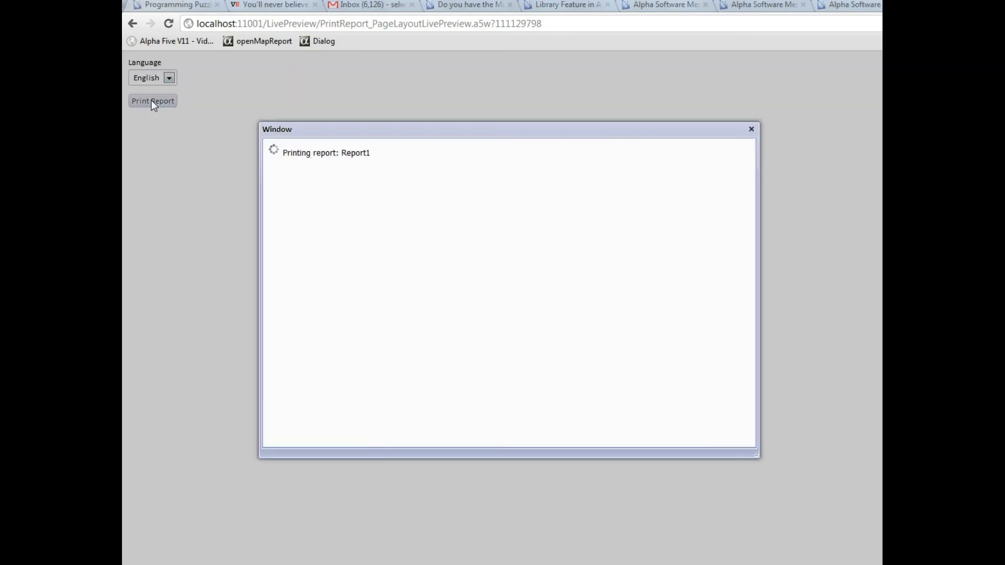
{"action": "left_click", "coordinate": [751, 129]}
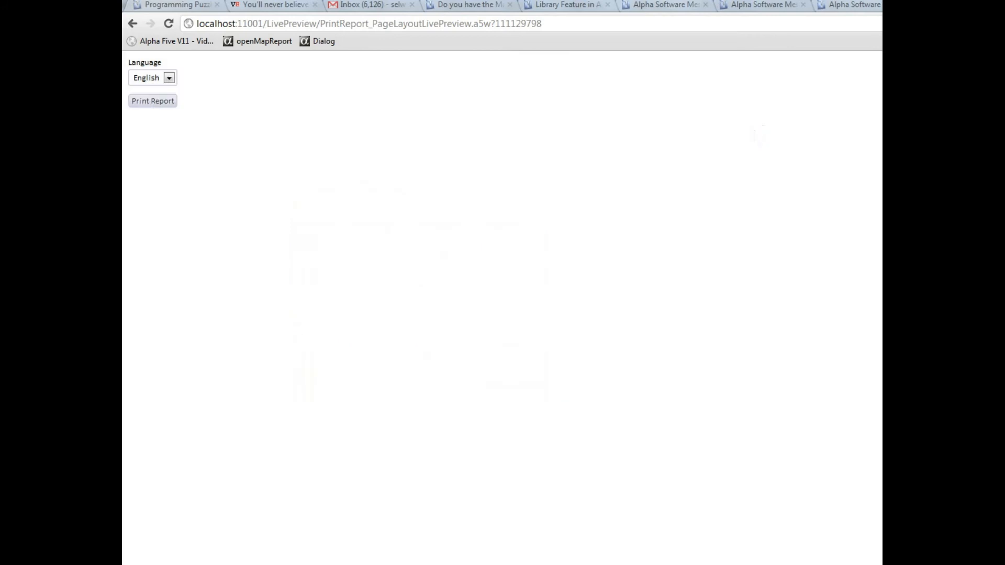
Step: Switch to Alpha Five and bring the Report1 report editor to the front, moving the overlapping windows aside
{"action": "key", "text": "alt+Tab"}
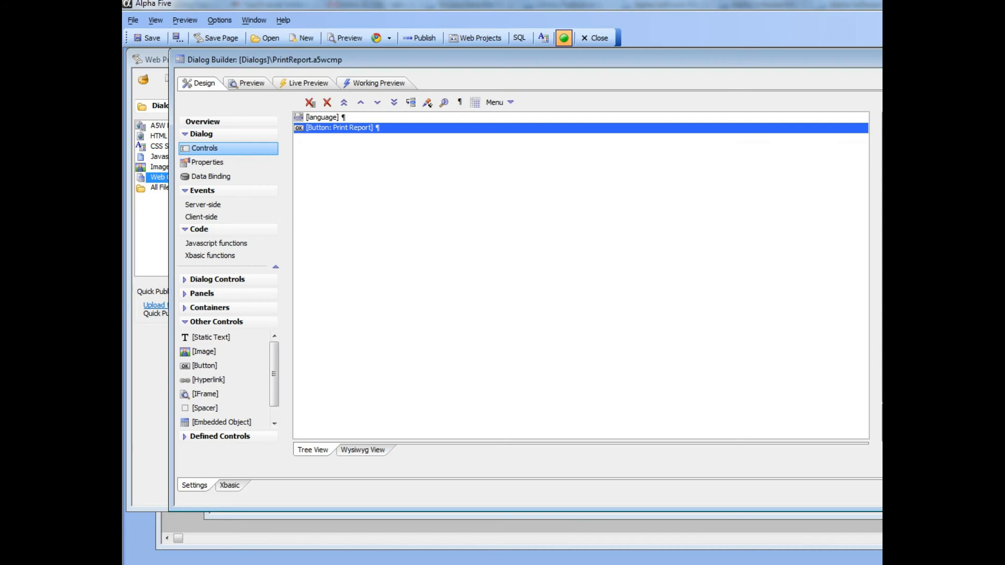
{"action": "key", "text": "ctrl+F4"}
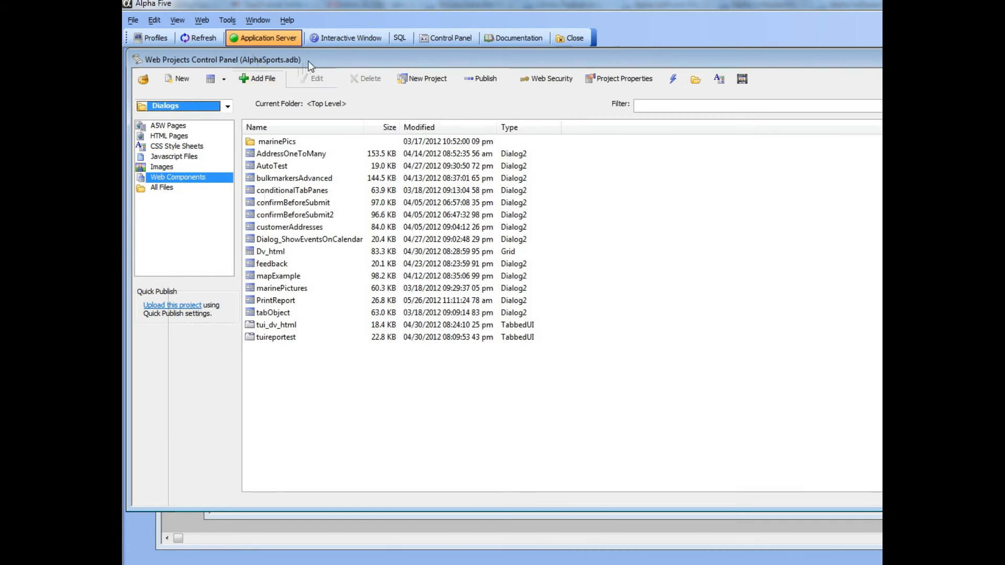
{"action": "left_click_drag", "start_coordinate": [315, 61], "coordinate": [525, 147]}
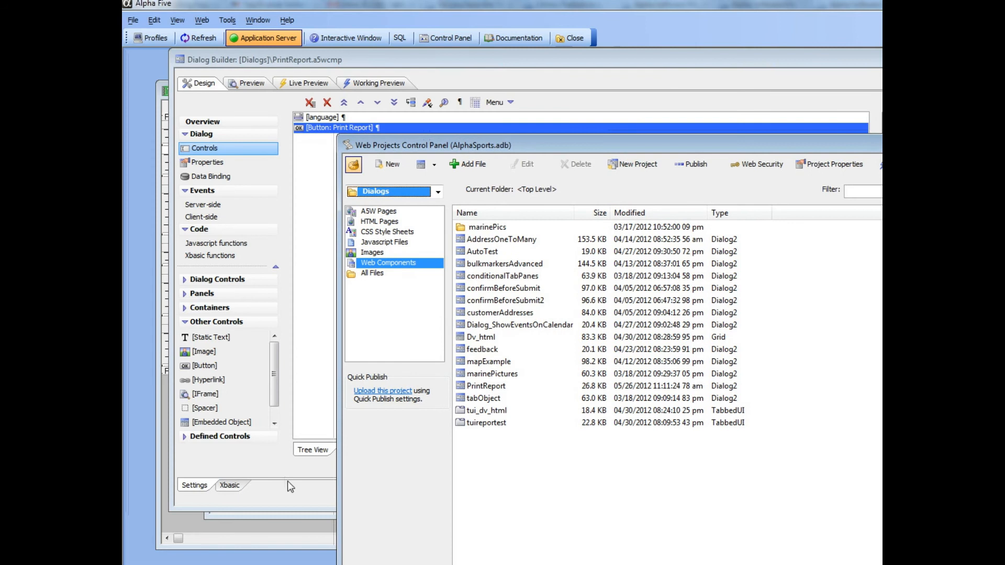
{"action": "left_click_drag", "start_coordinate": [252, 59], "coordinate": [229, 122]}
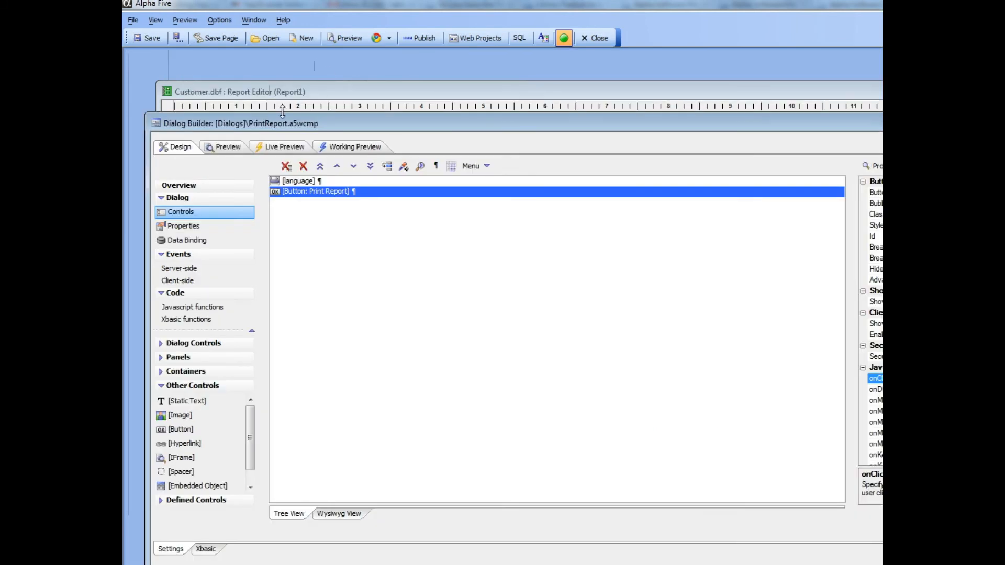
{"action": "left_click", "coordinate": [324, 90]}
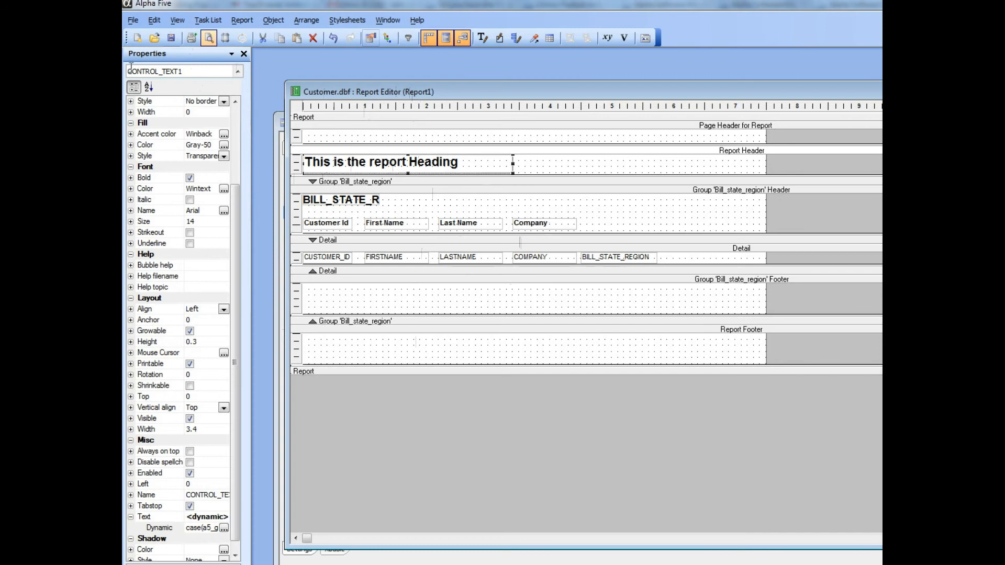
Step: View the report's argument definitions through the Define arguments command and close them without changes
{"action": "left_click", "coordinate": [153, 21]}
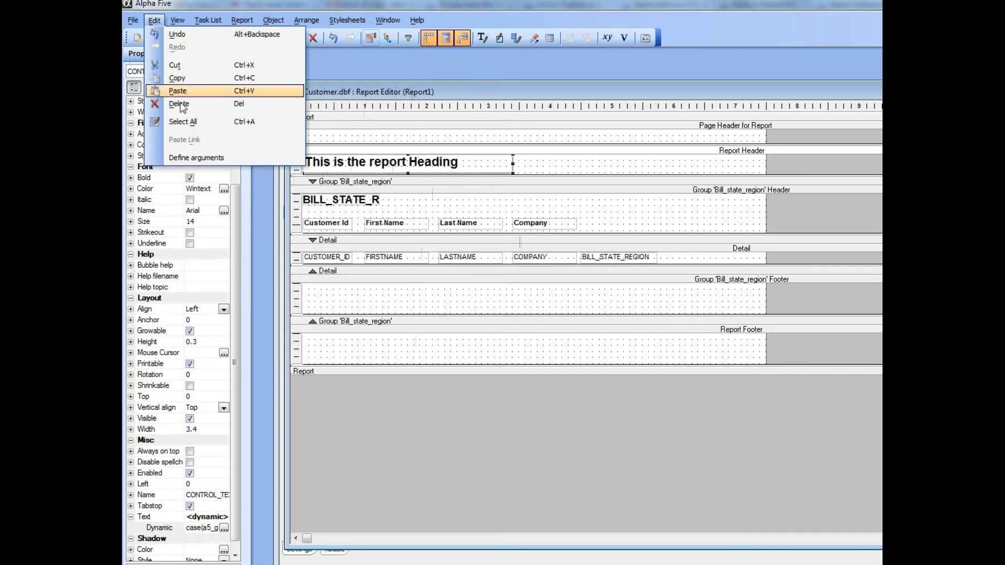
{"action": "left_click", "coordinate": [203, 158]}
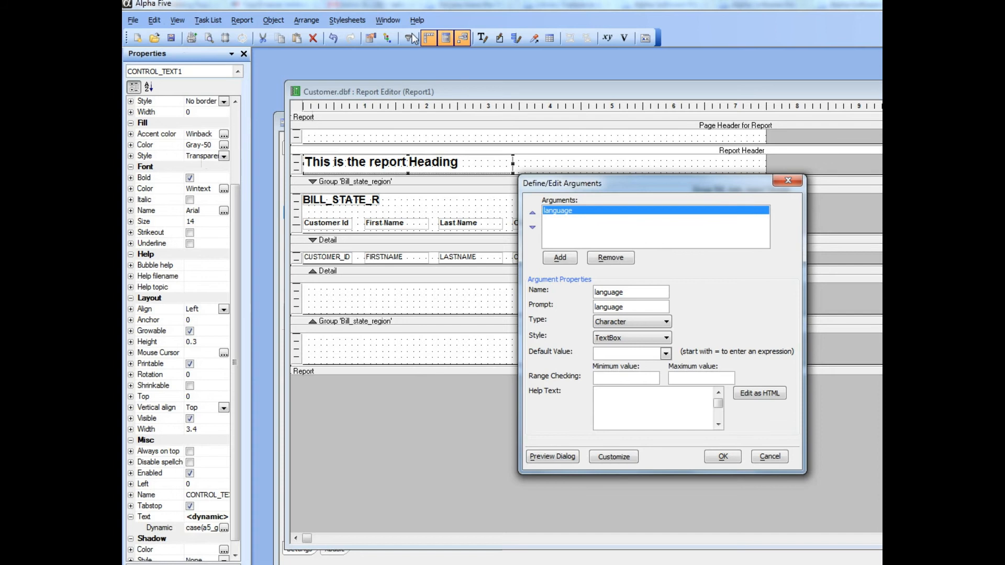
{"action": "left_click", "coordinate": [787, 182]}
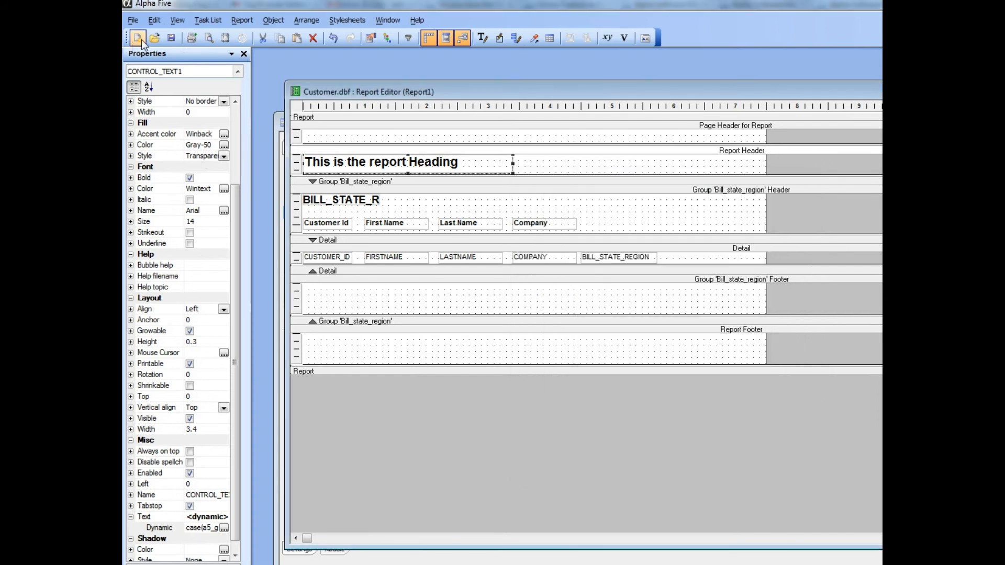
Step: View the filter arguments from the report's record selection settings and cancel out of both dialogs
{"action": "left_click", "coordinate": [413, 40]}
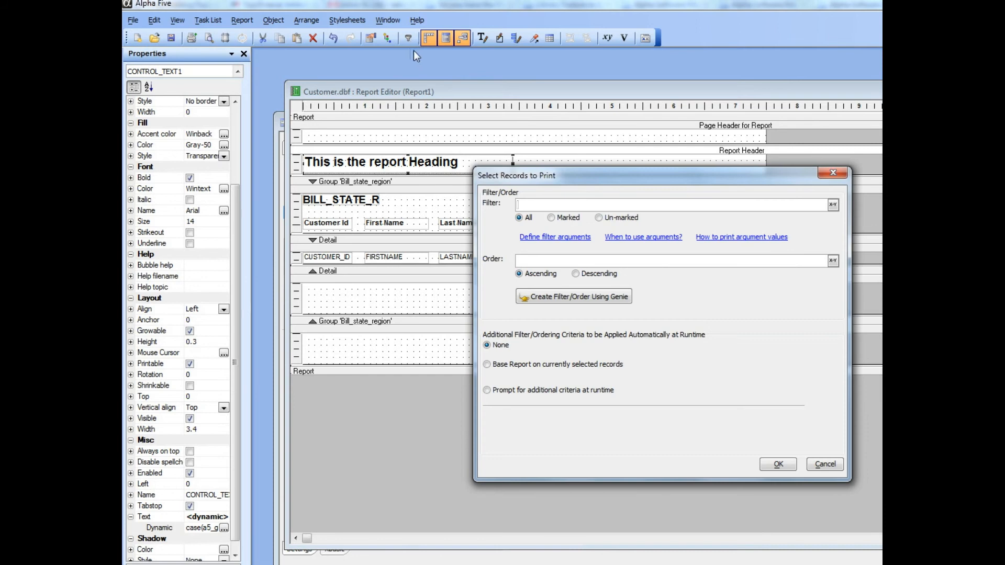
{"action": "left_click", "coordinate": [550, 238]}
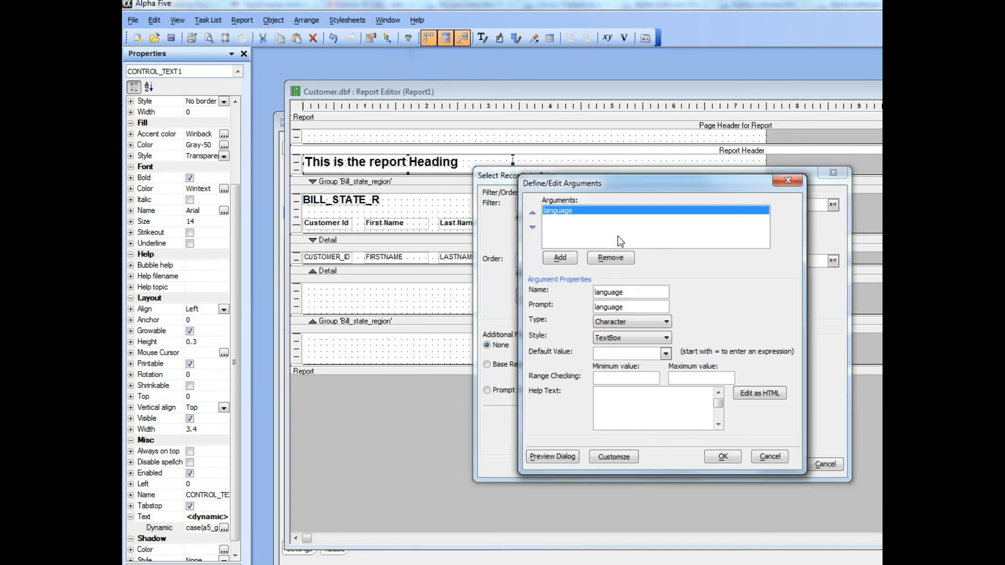
{"action": "left_click", "coordinate": [787, 180]}
{"action": "left_click", "coordinate": [820, 464]}
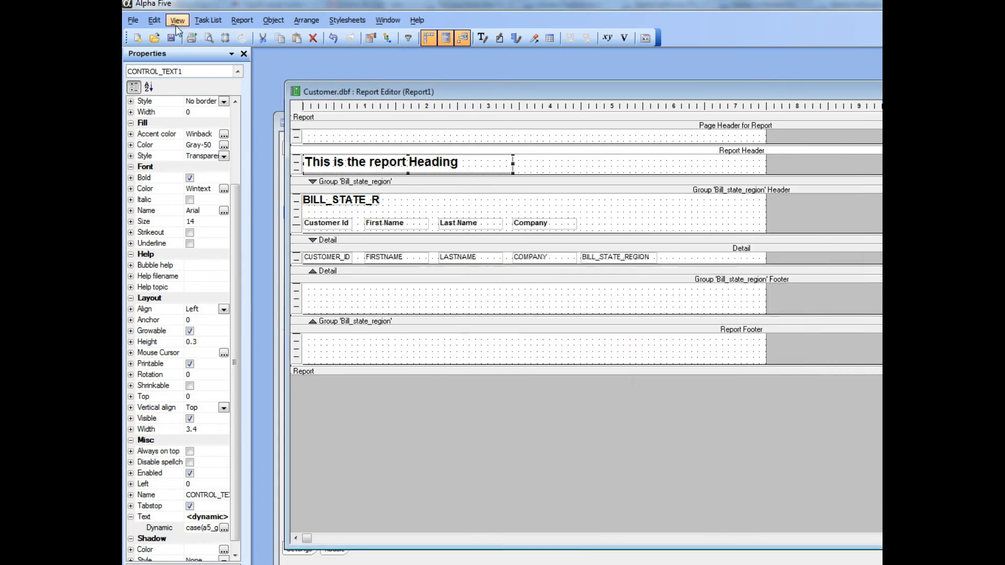
Step: Reopen the report's argument definitions, review the "language" argument and accept the dialog
{"action": "left_click", "coordinate": [154, 20]}
{"action": "left_click", "coordinate": [210, 158]}
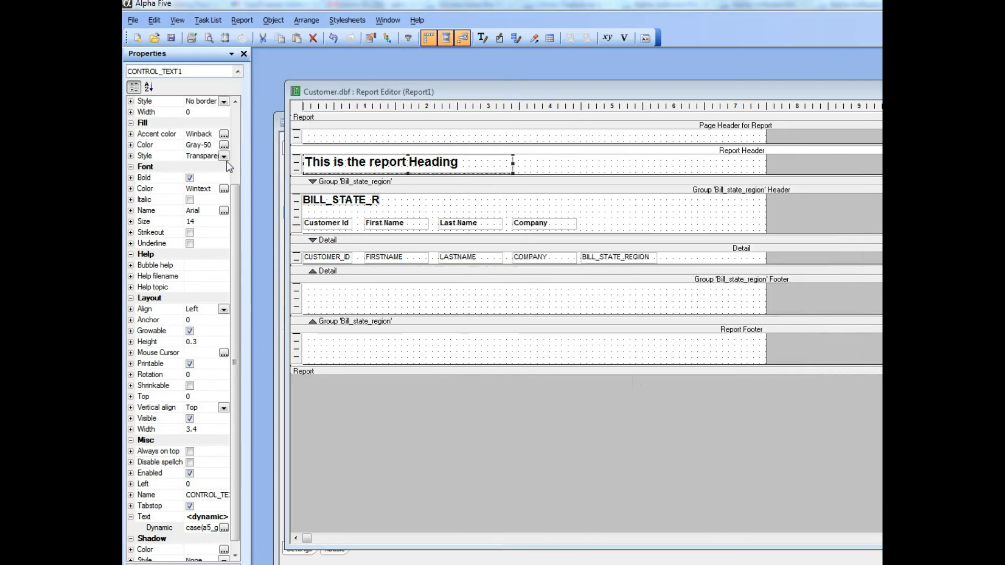
{"action": "left_click_drag", "start_coordinate": [589, 189], "coordinate": [515, 227]}
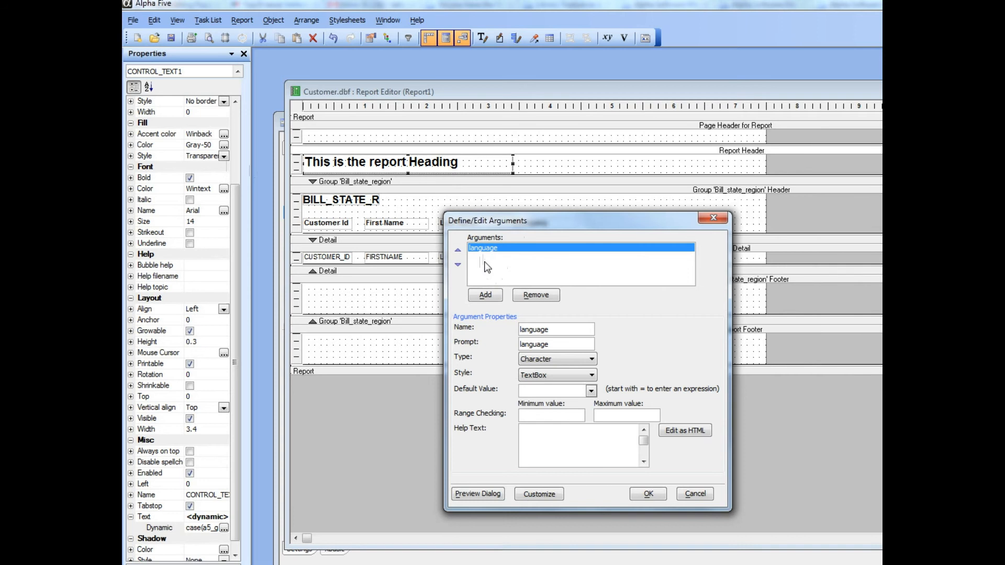
{"action": "left_click", "coordinate": [647, 494]}
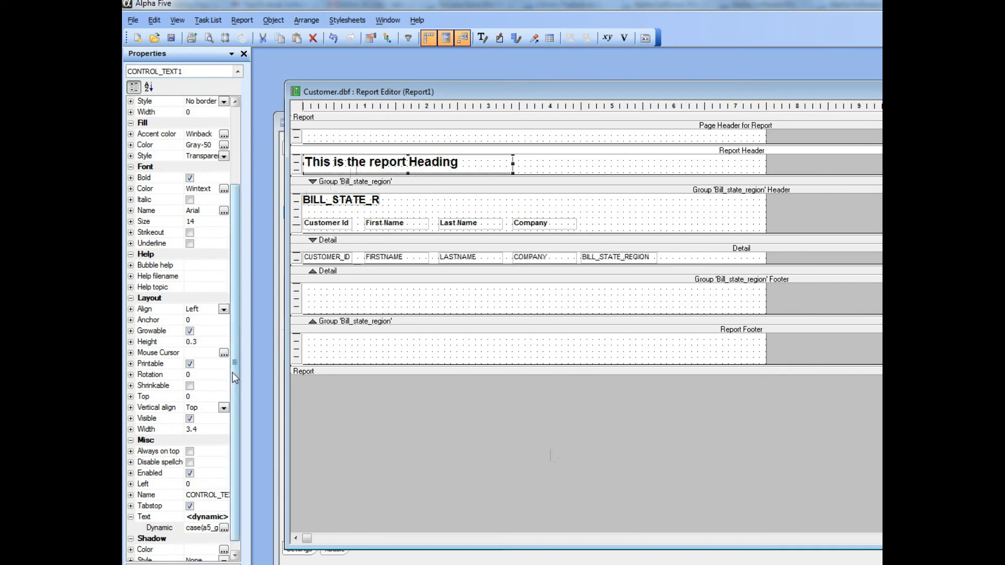
Step: Open the report heading's dynamic text definition and examine the French, German and fallback header texts
{"action": "scroll", "coordinate": [244, 451], "scroll_direction": "down", "scroll_amount": 1}
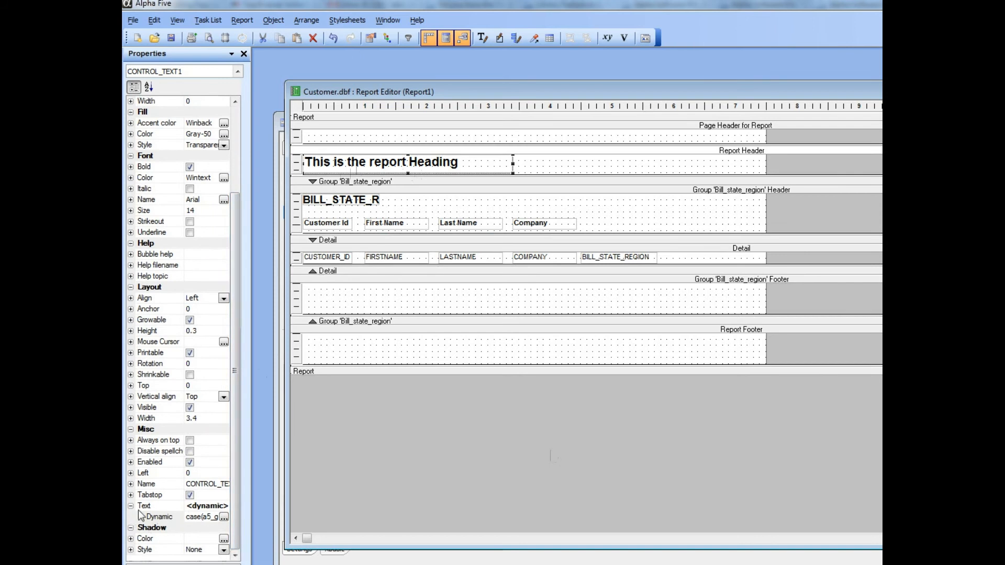
{"action": "left_click_drag", "start_coordinate": [247, 496], "coordinate": [263, 495]}
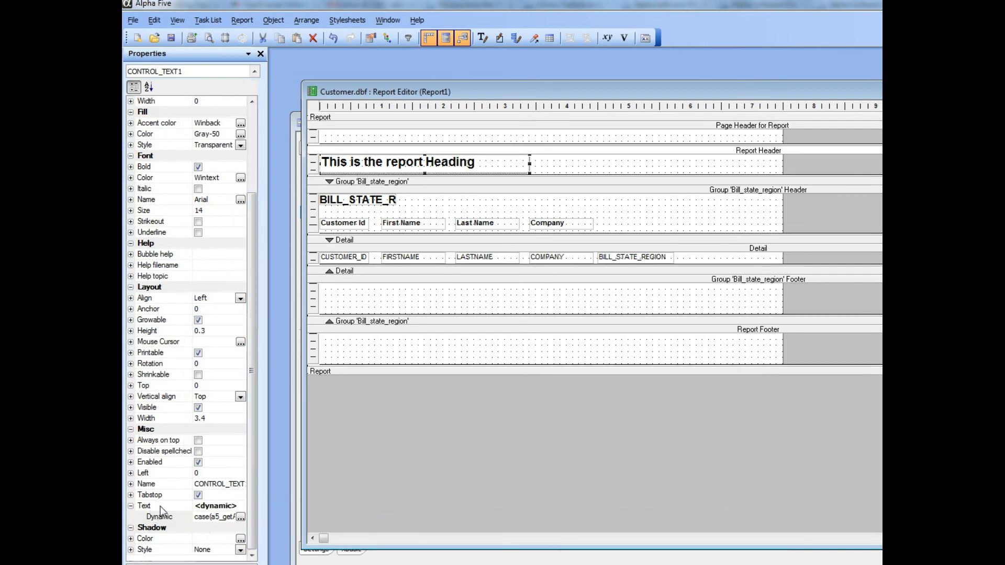
{"action": "left_click", "coordinate": [240, 517]}
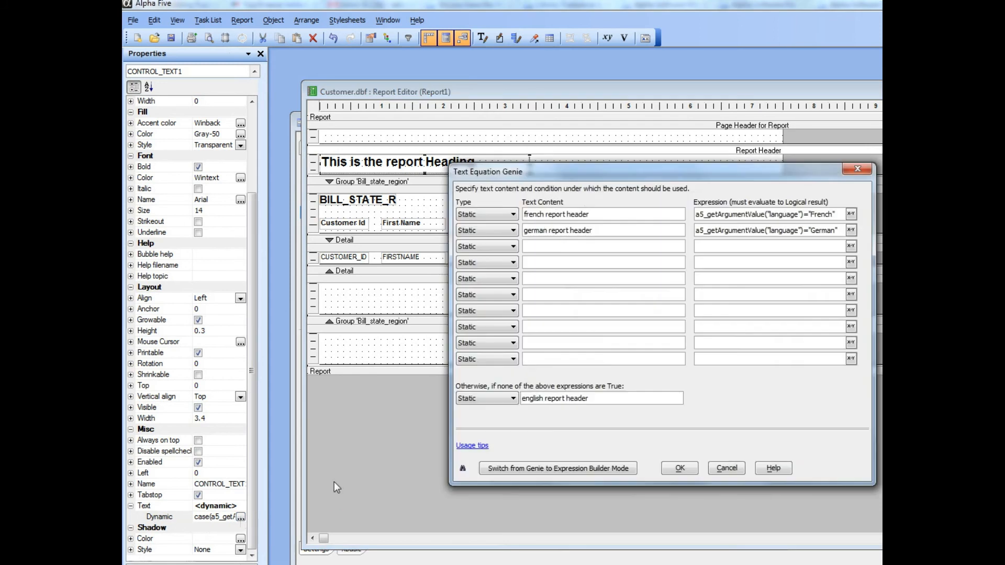
{"action": "left_click_drag", "start_coordinate": [604, 173], "coordinate": [524, 225]}
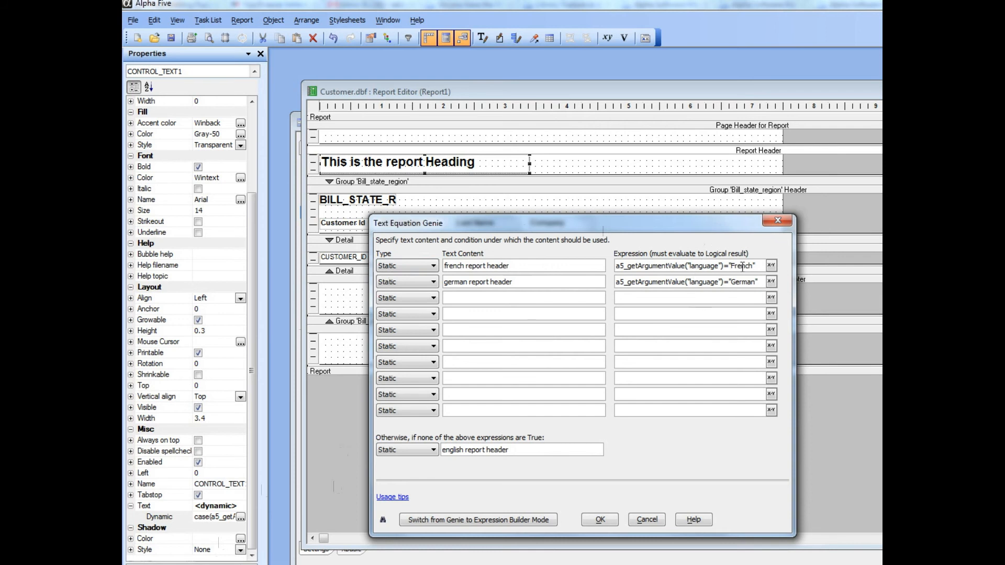
{"action": "left_click_drag", "start_coordinate": [519, 268], "coordinate": [424, 268]}
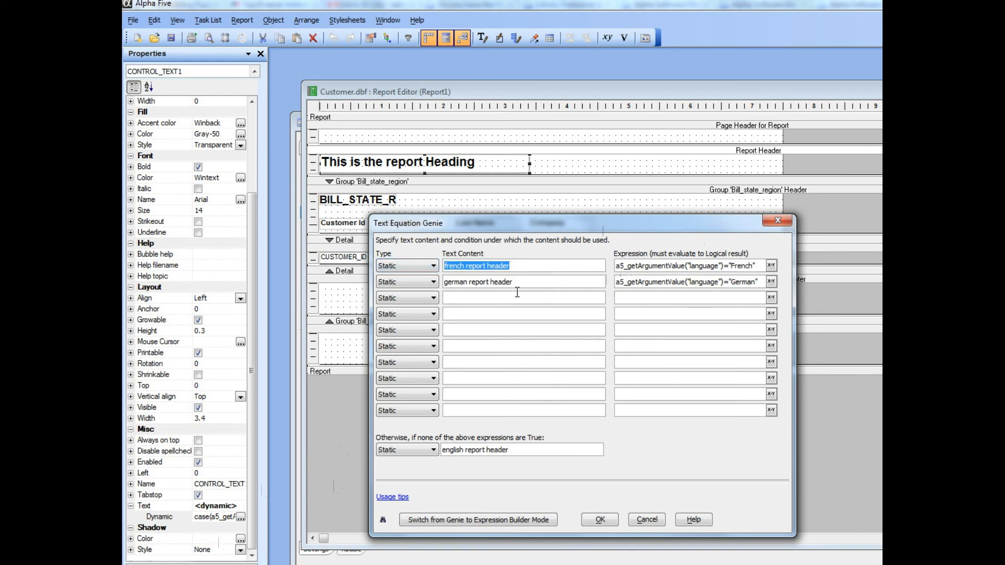
{"action": "left_click_drag", "start_coordinate": [521, 283], "coordinate": [413, 283]}
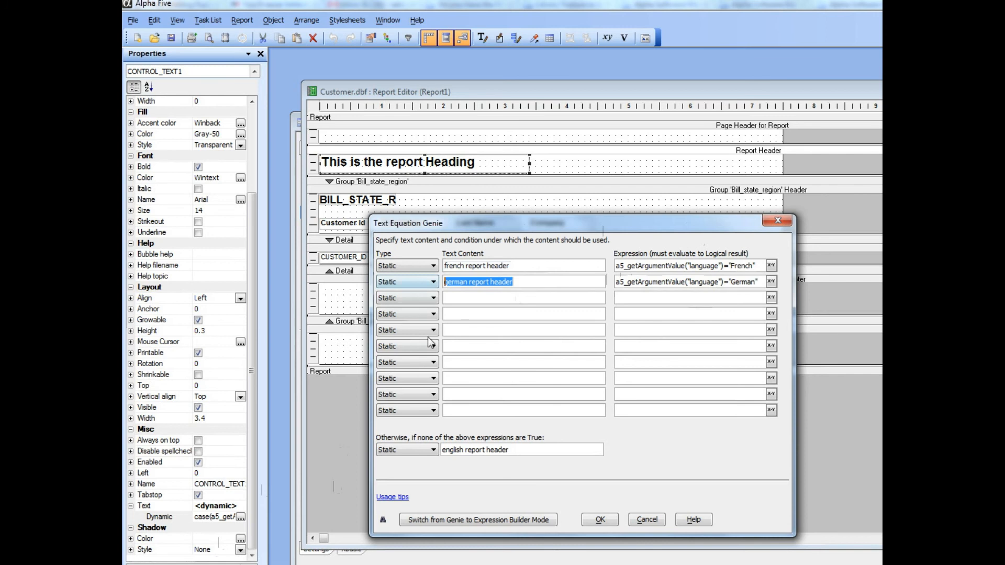
{"action": "left_click_drag", "start_coordinate": [517, 451], "coordinate": [441, 451]}
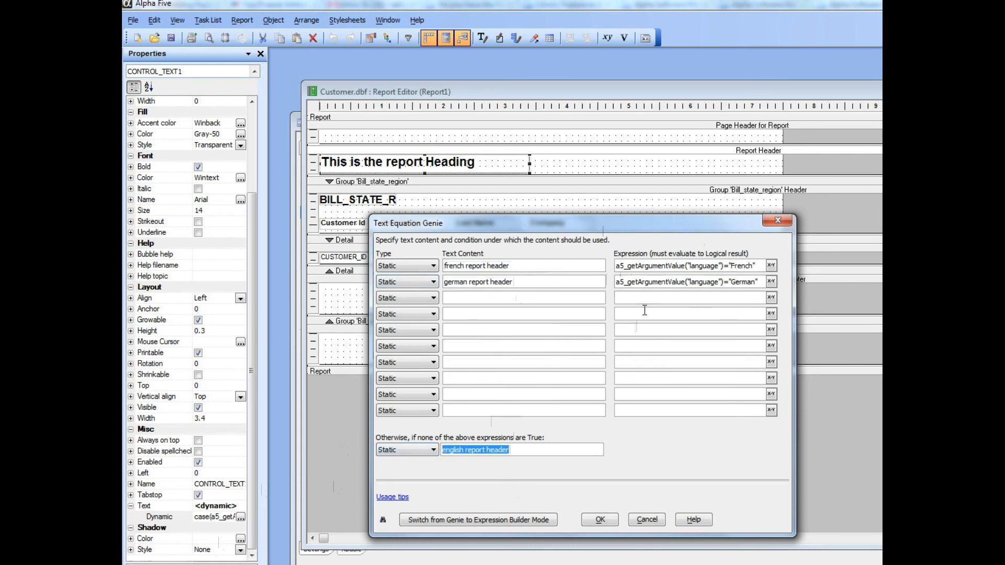
Step: Examine the French condition in the Expression Builder and the dynamic text usage tips, and close the Text Equation Genie
{"action": "left_click", "coordinate": [771, 265]}
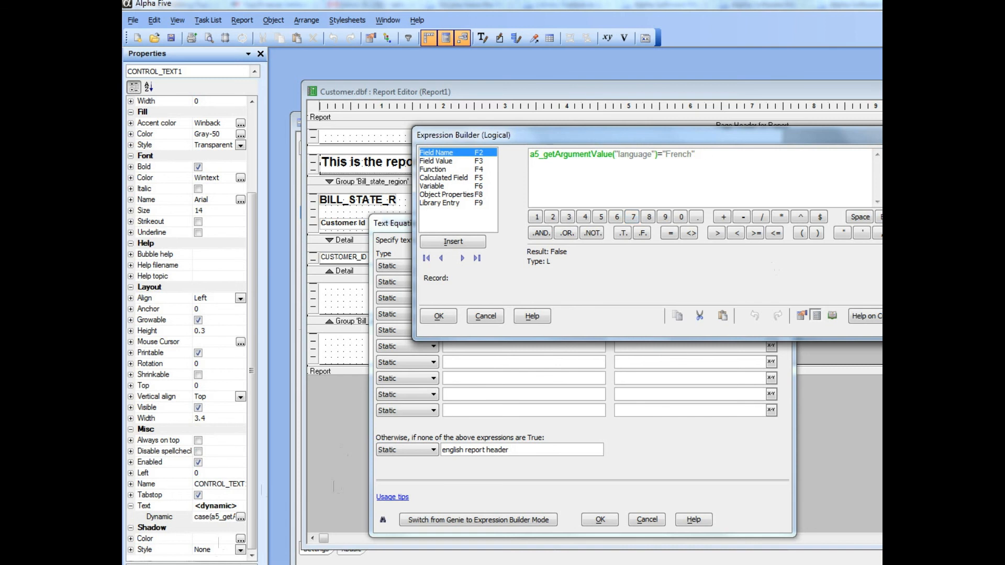
{"action": "key", "text": "Escape"}
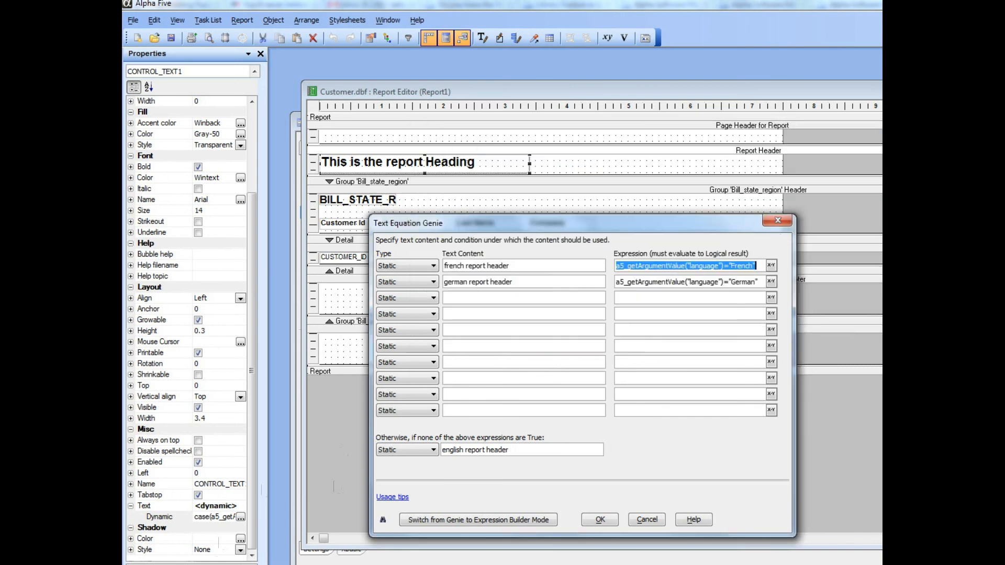
{"action": "left_click", "coordinate": [401, 498]}
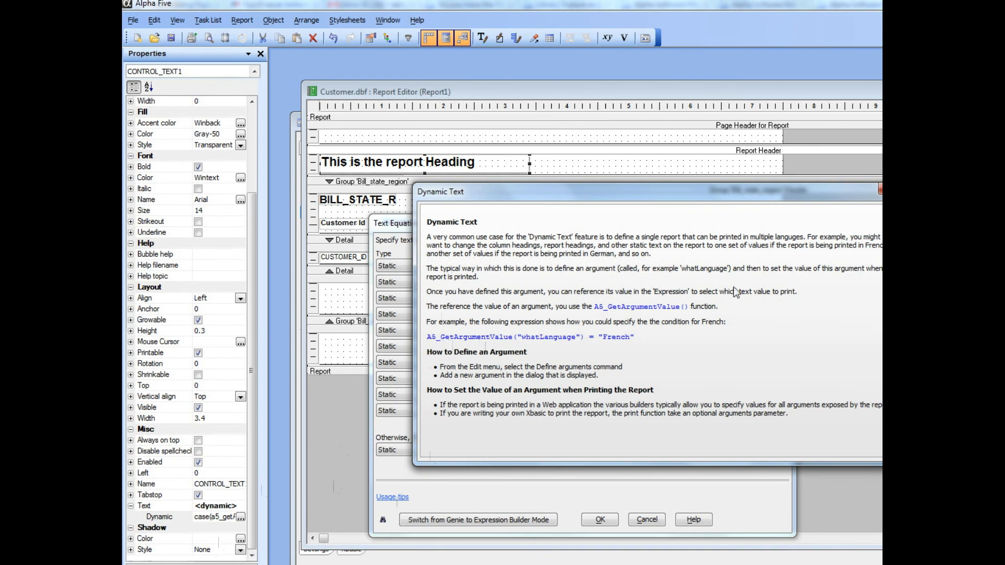
{"action": "left_click", "coordinate": [880, 189]}
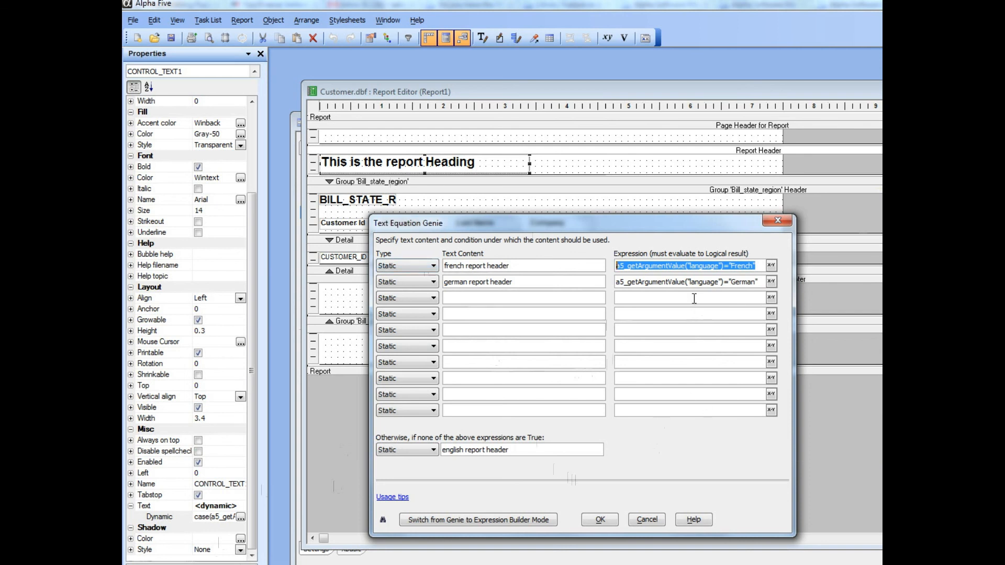
{"action": "left_click", "coordinate": [777, 223]}
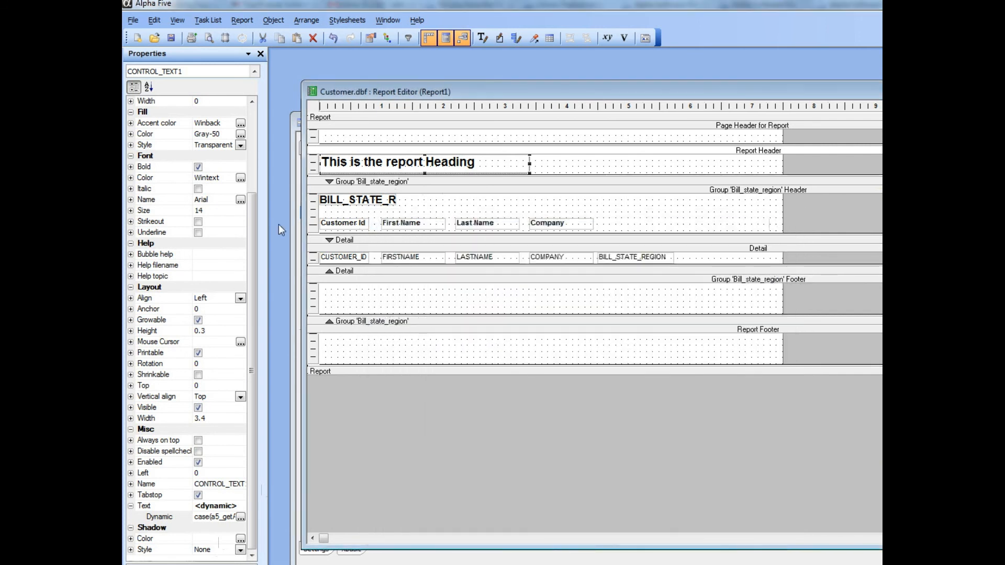
Step: Select the Customer Id, First Name and Last Name column headings one after another to view their text properties
{"action": "left_click", "coordinate": [345, 225]}
{"action": "left_click", "coordinate": [432, 225]}
{"action": "left_click", "coordinate": [479, 224]}
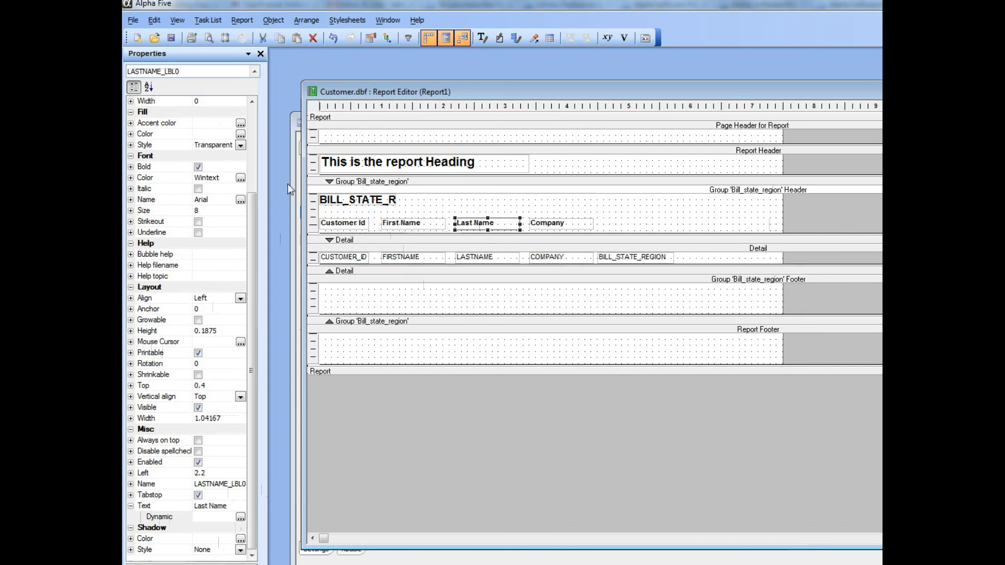
Step: Close the report editor, review the language dropdown's static choices in the PrintReport dialog component, and accept them
{"action": "double_click", "coordinate": [311, 93]}
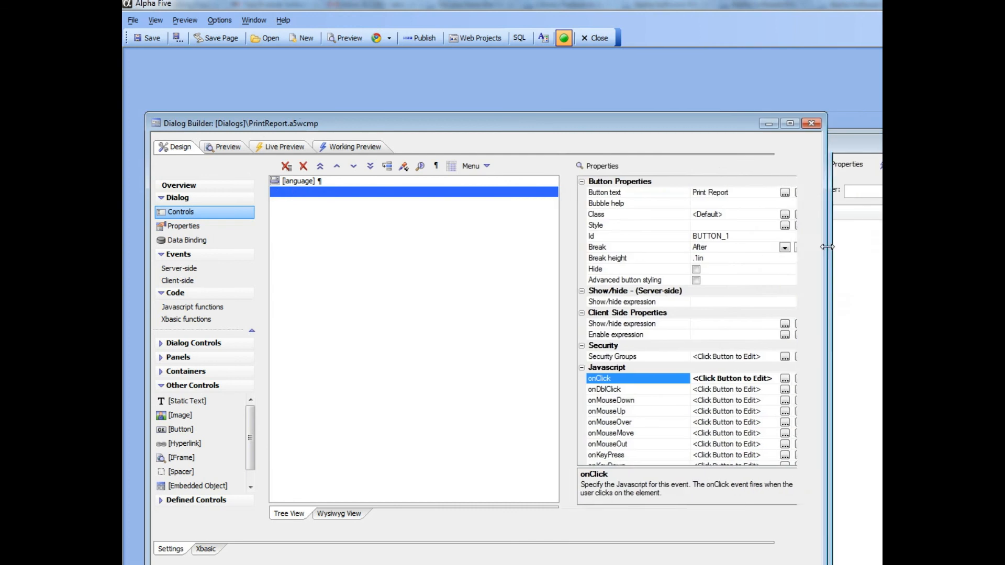
{"action": "left_click_drag", "start_coordinate": [508, 128], "coordinate": [499, 85]}
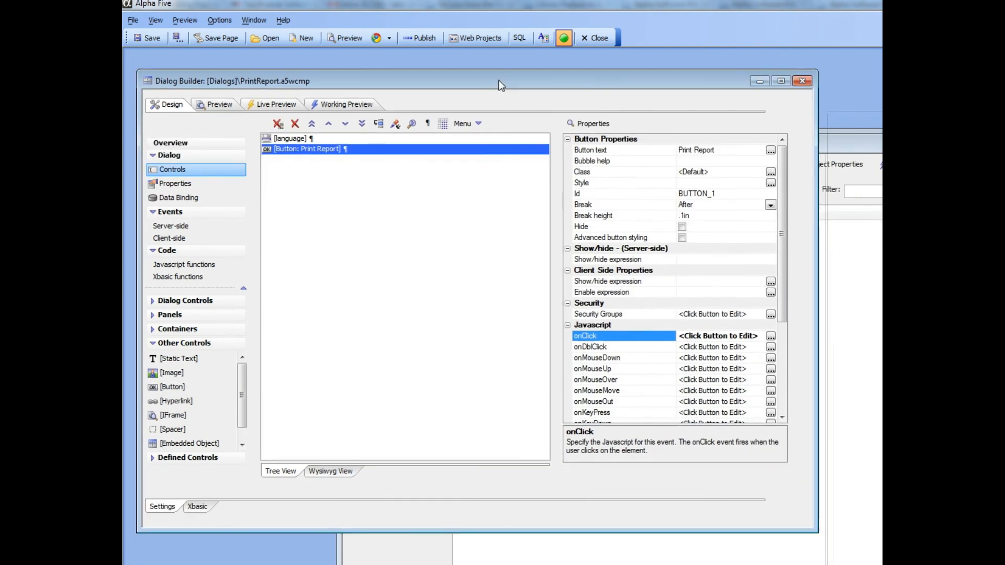
{"action": "left_click", "coordinate": [287, 137]}
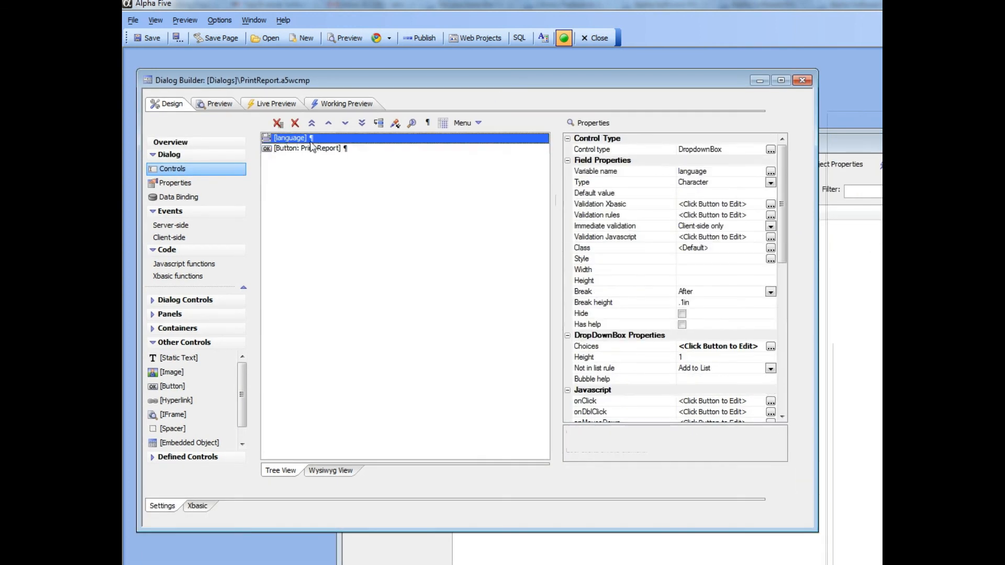
{"action": "double_click", "coordinate": [589, 348]}
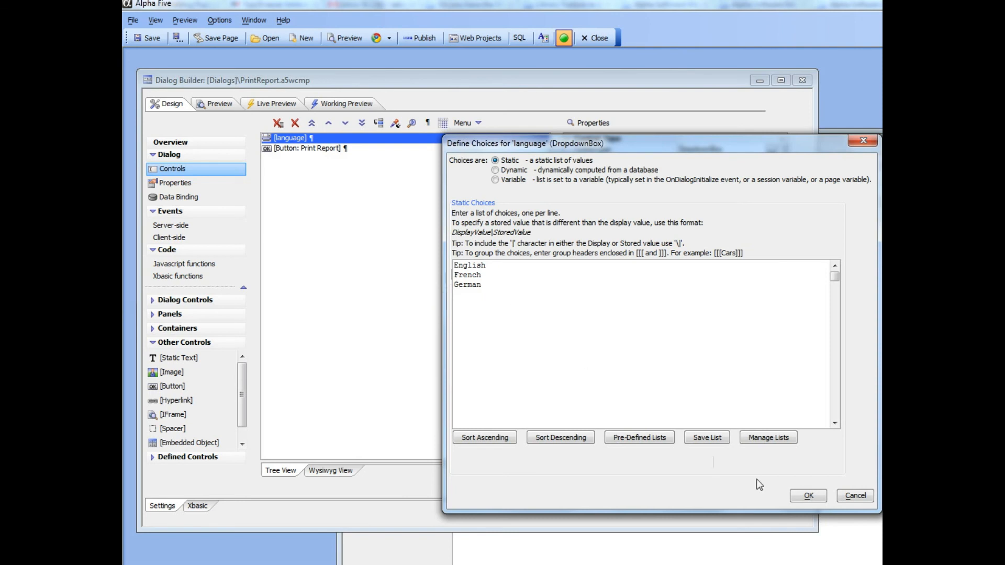
{"action": "left_click", "coordinate": [808, 496]}
Step: Open the Print Report button's onClick event and its "Open a Report, Label or Letter layout" action for editing
{"action": "left_click", "coordinate": [303, 149]}
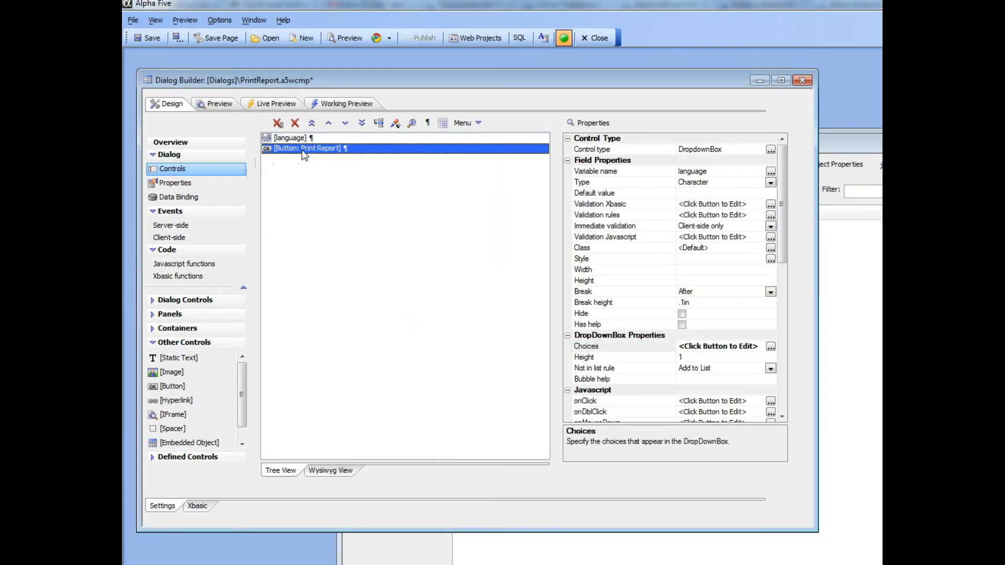
{"action": "double_click", "coordinate": [604, 334]}
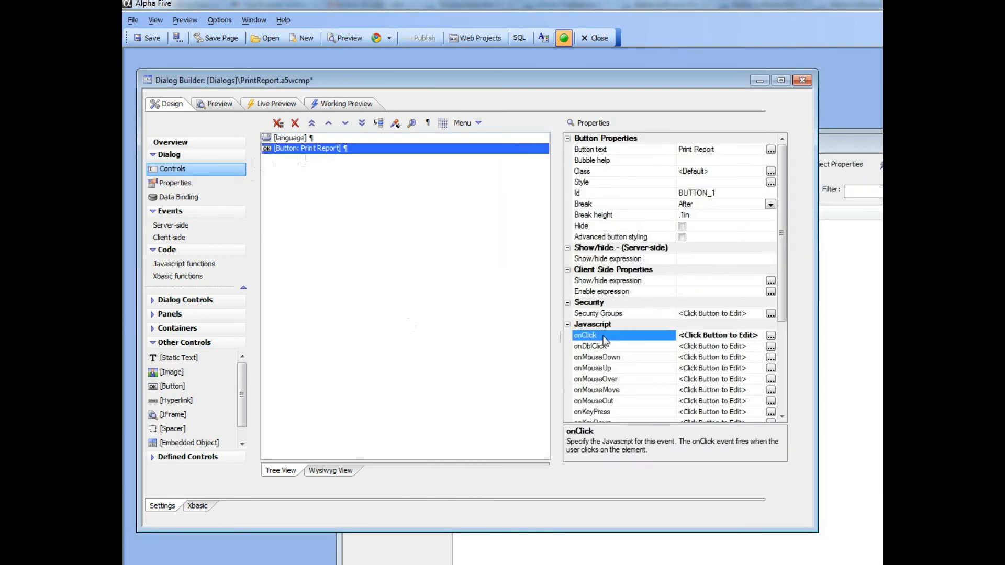
{"action": "left_click", "coordinate": [421, 156]}
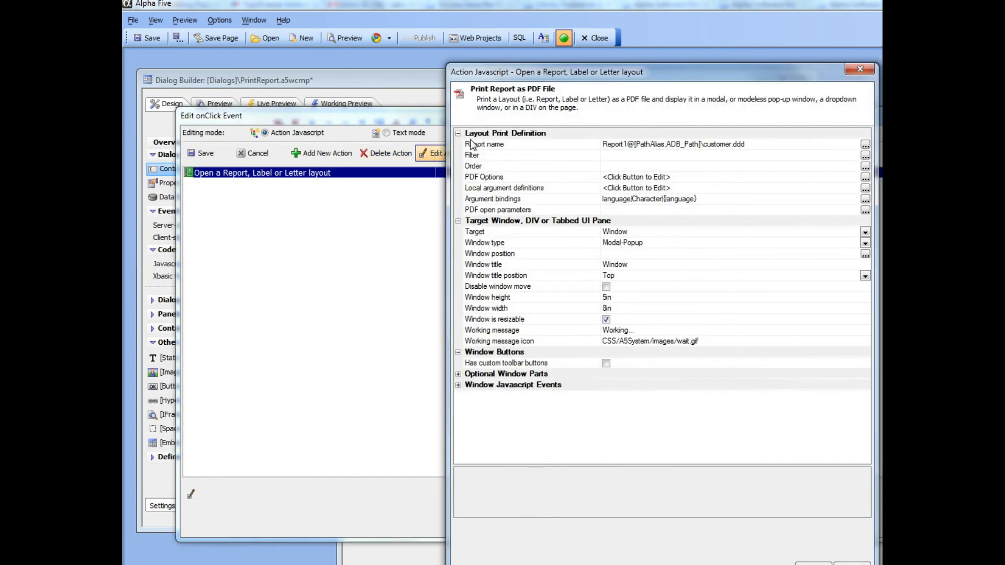
Step: Examine the language argument's binding in the Report Print Genie, accept the action settings and save the onClick event
{"action": "left_click", "coordinate": [865, 144]}
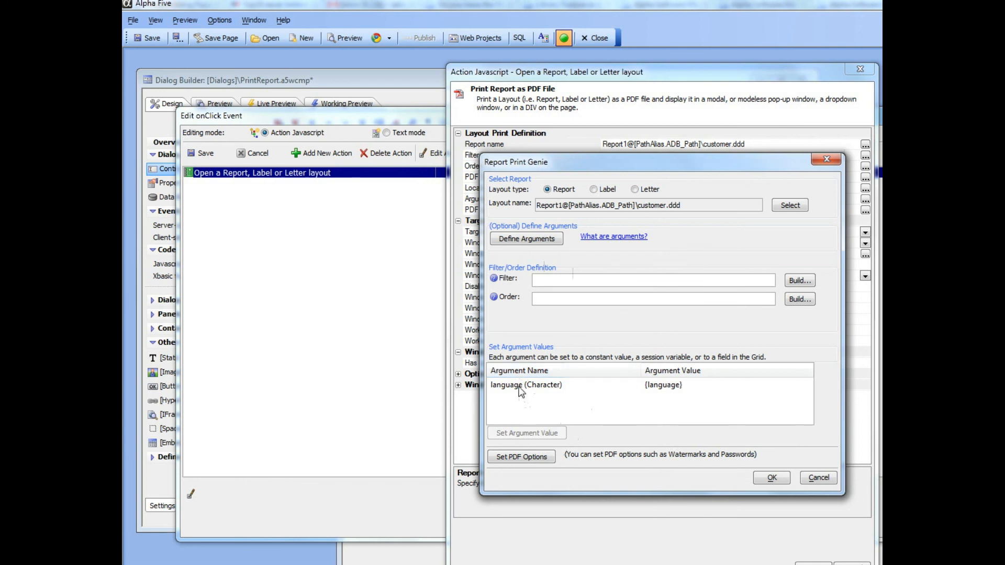
{"action": "left_click", "coordinate": [522, 392]}
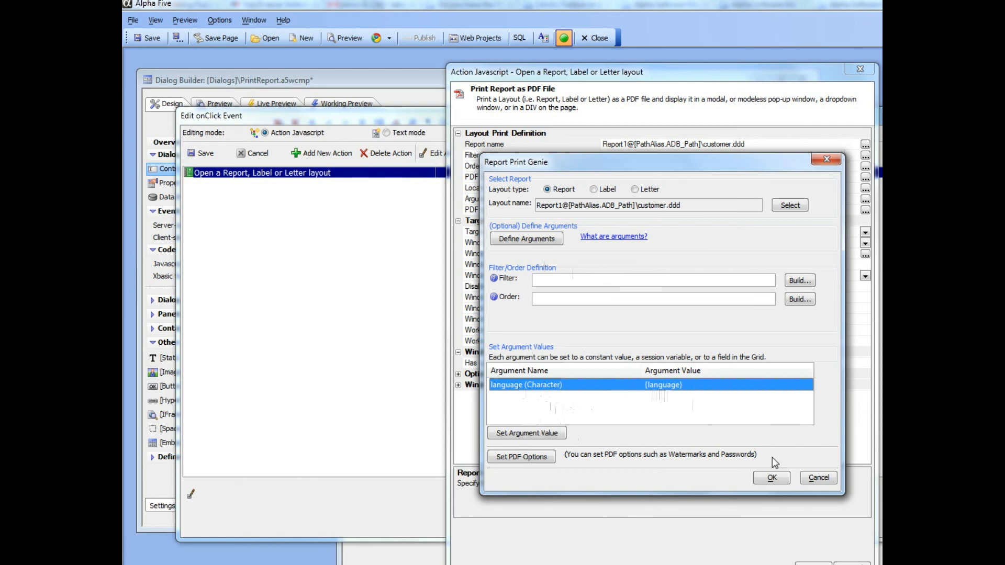
{"action": "left_click", "coordinate": [772, 477]}
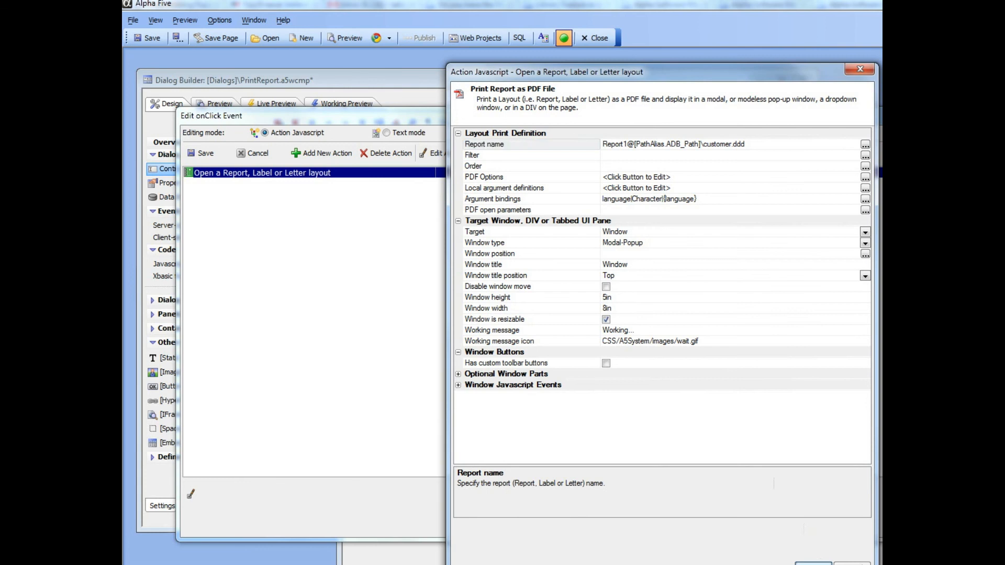
{"action": "left_click", "coordinate": [813, 562]}
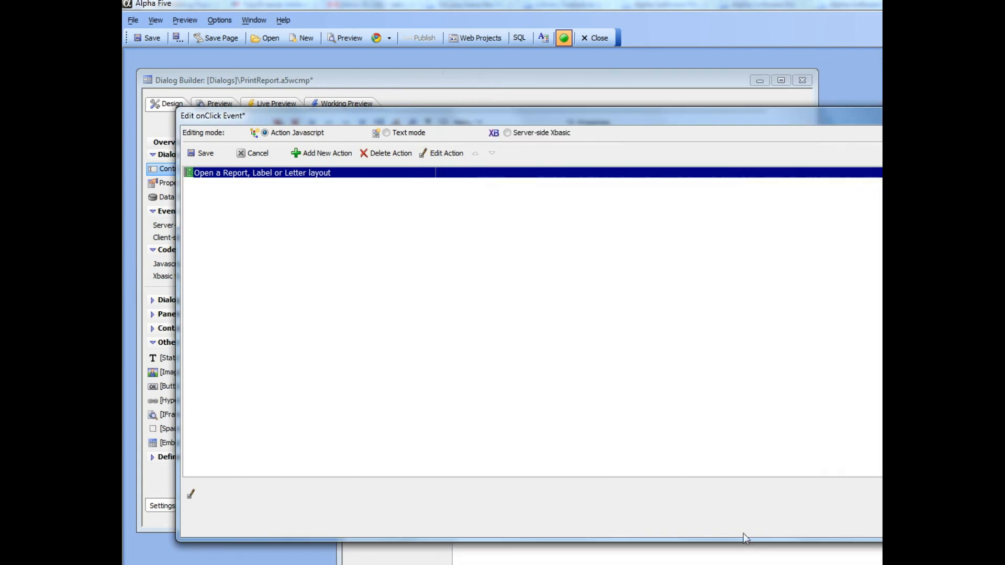
{"action": "left_click", "coordinate": [200, 156]}
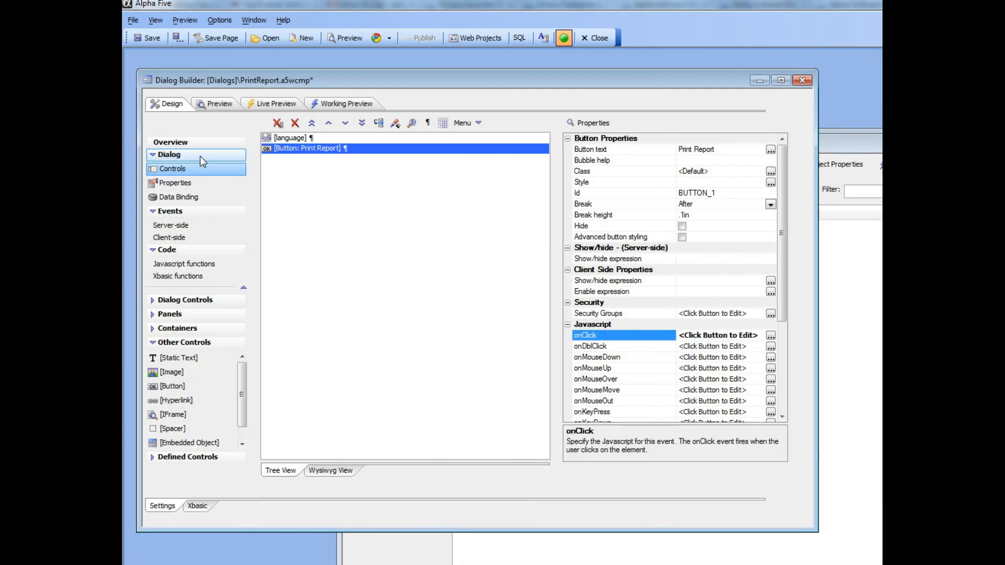